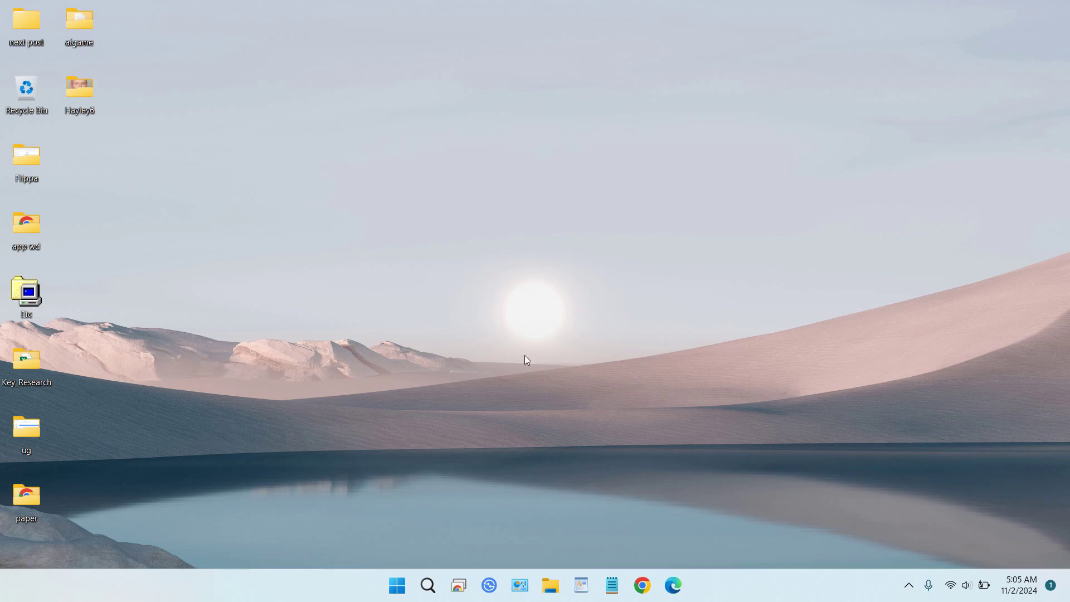
# - Launch Wondershare Filmora 14 and import cvv.mp4 from the Videos folder into the project media
pyautogui.click(409, 572)
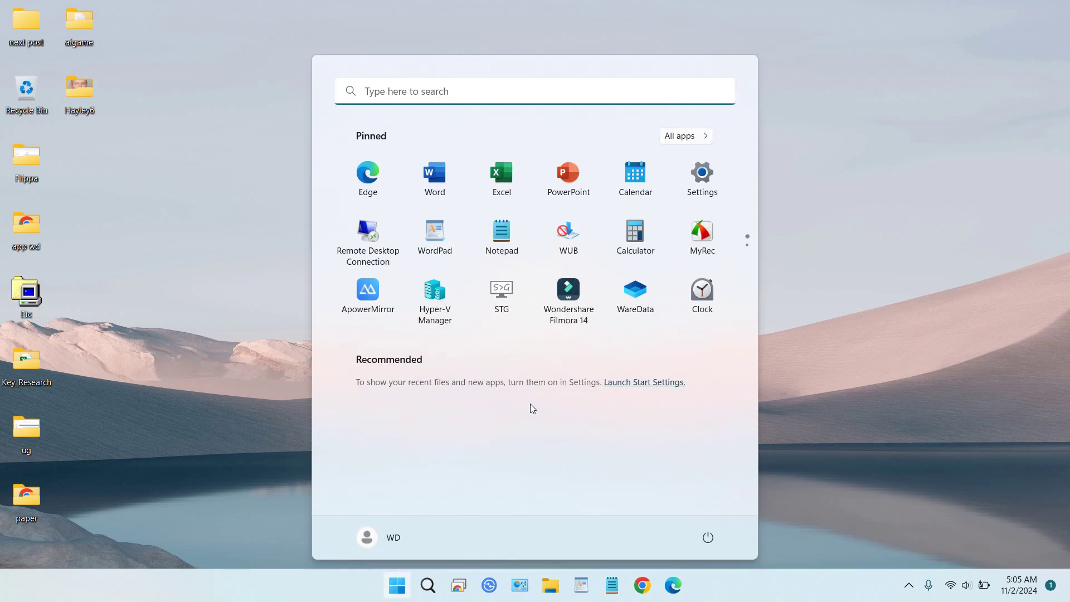
pyautogui.click(577, 313)
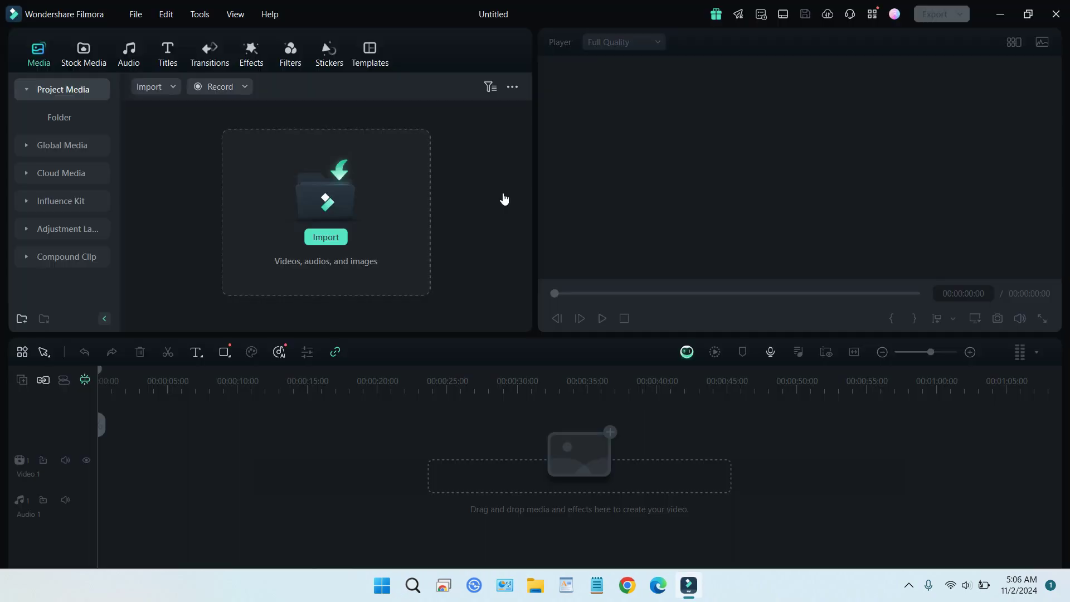
pyautogui.click(326, 238)
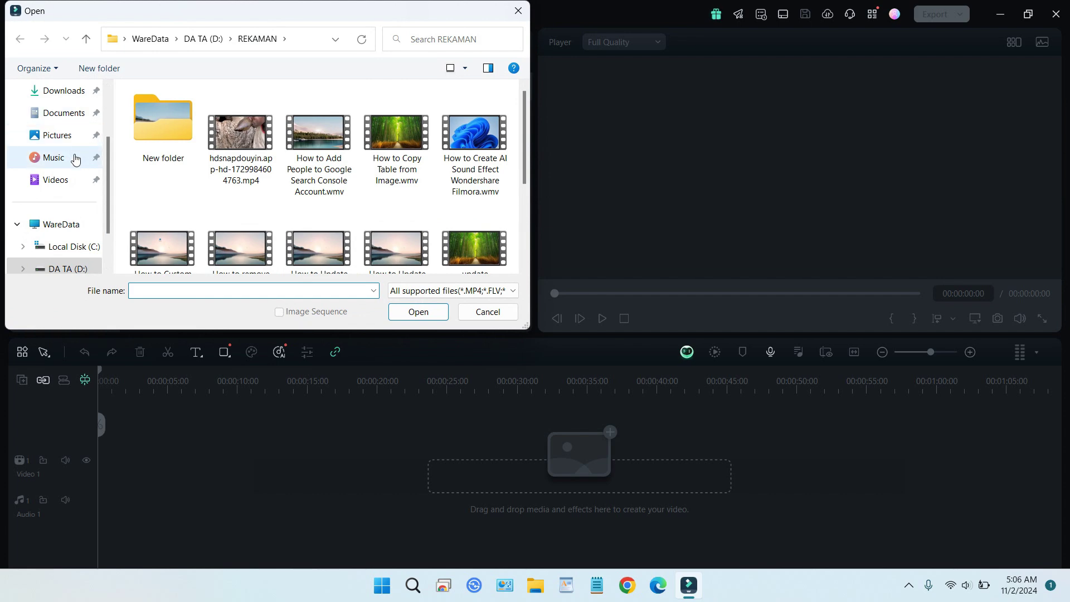
pyautogui.click(77, 178)
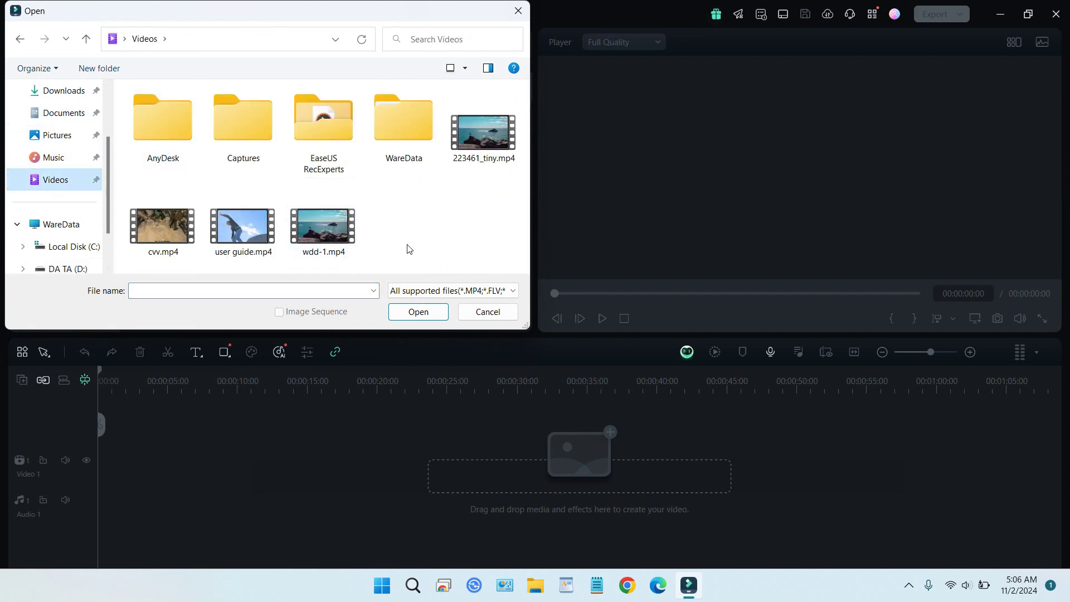
pyautogui.doubleClick(176, 226)
pyautogui.click(195, 223)
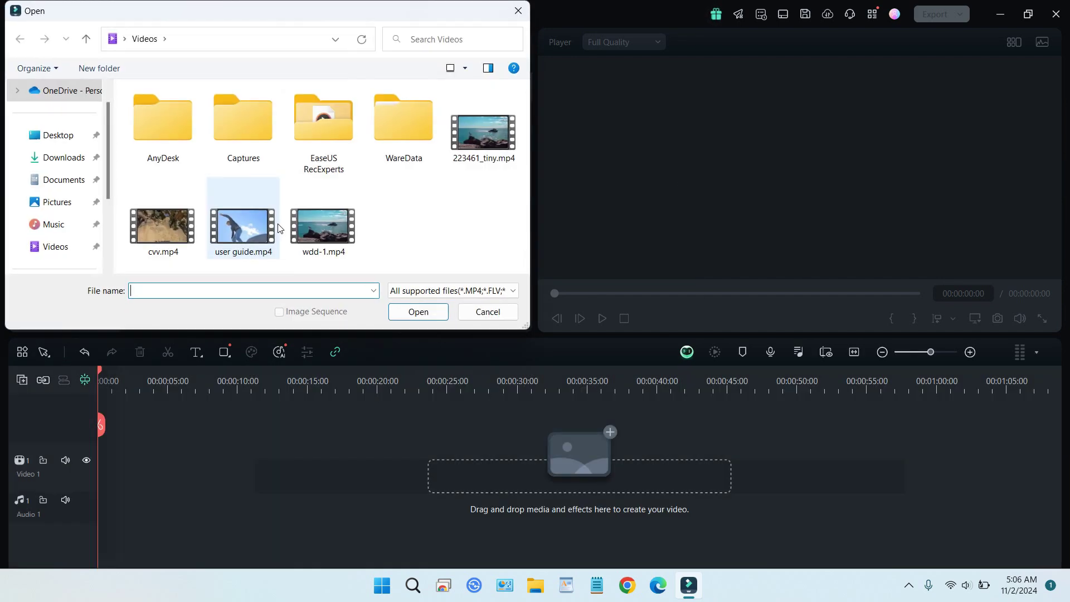
pyautogui.click(478, 309)
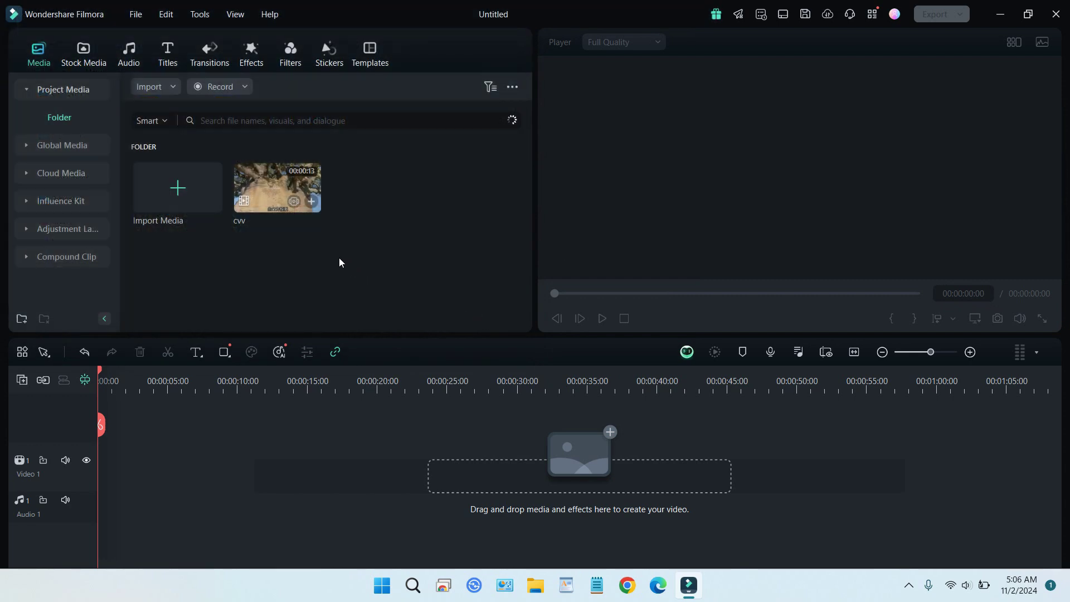
# - Place the cvv clip at the start of the Video 1 track, matching the project to the media's 1024 x 576 30fps, and play it
pyautogui.click(271, 190)
pyautogui.moveTo(271, 191); pyautogui.dragTo(109, 459)
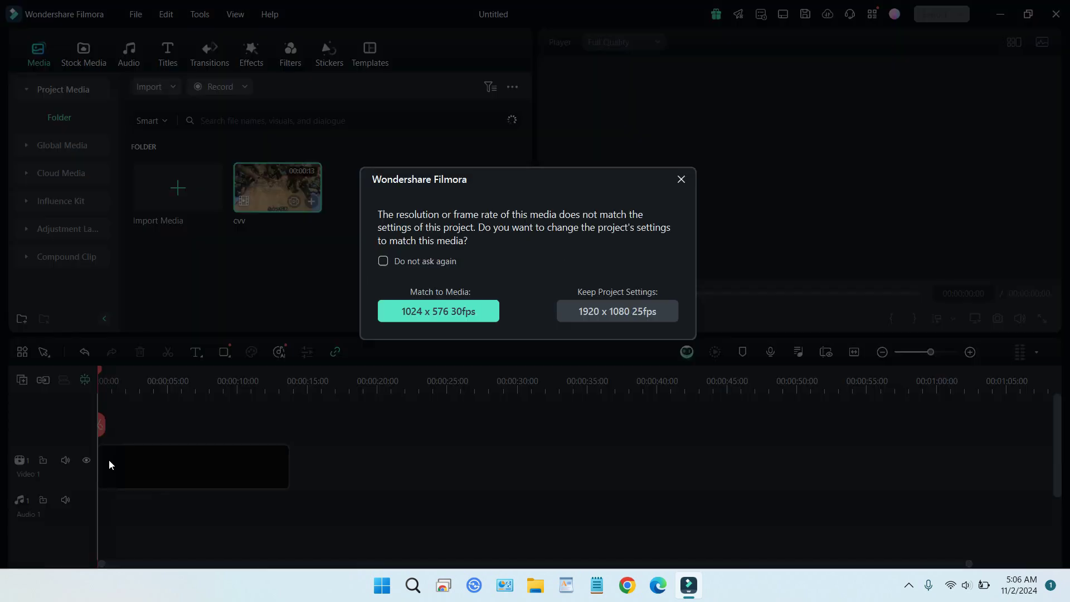
pyautogui.click(462, 319)
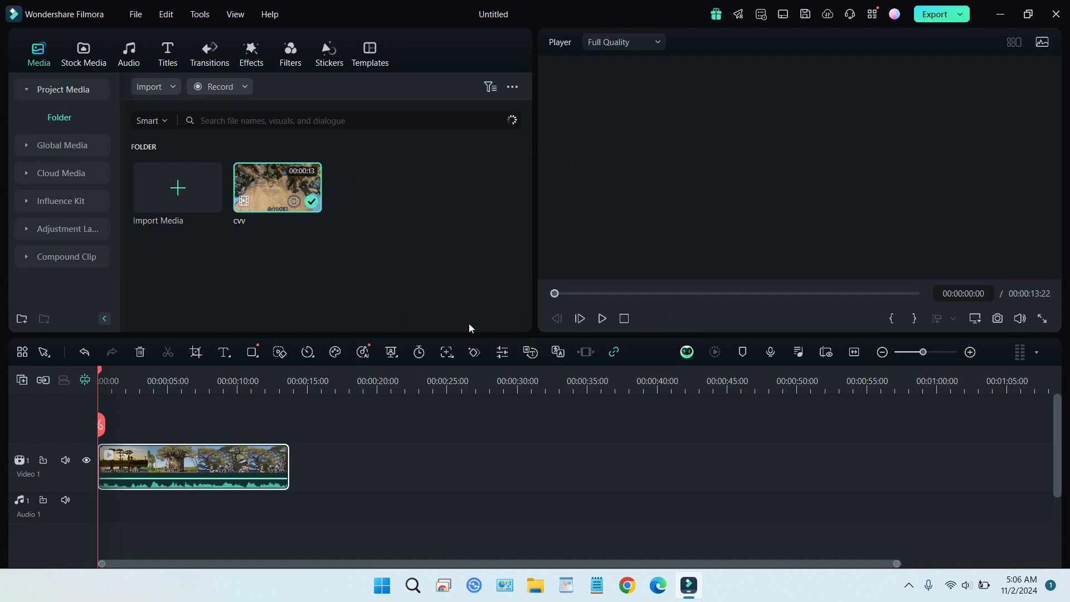
pyautogui.click(854, 352)
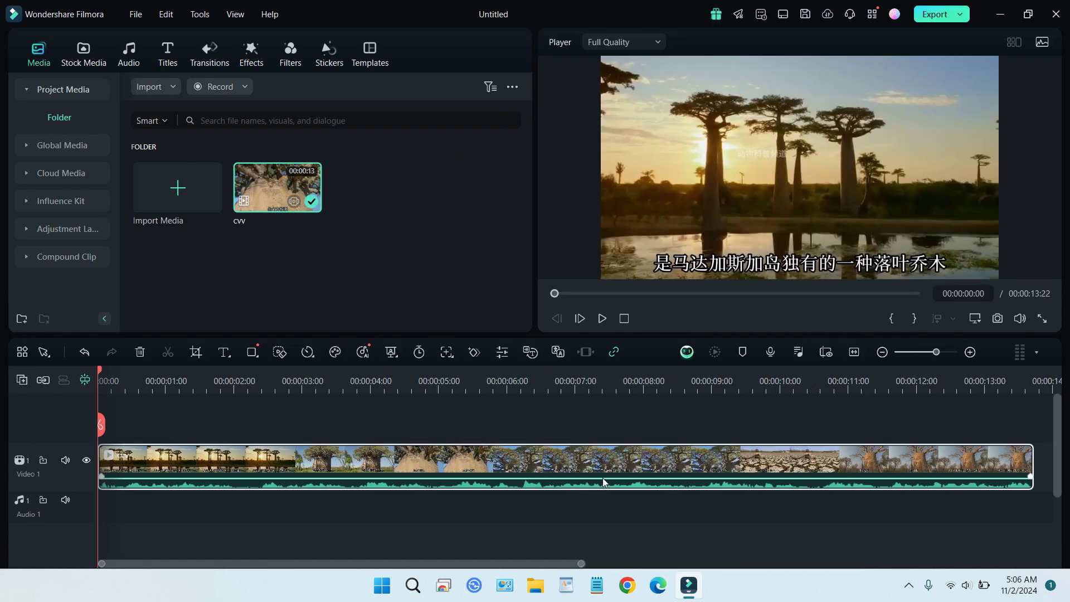
pyautogui.click(602, 321)
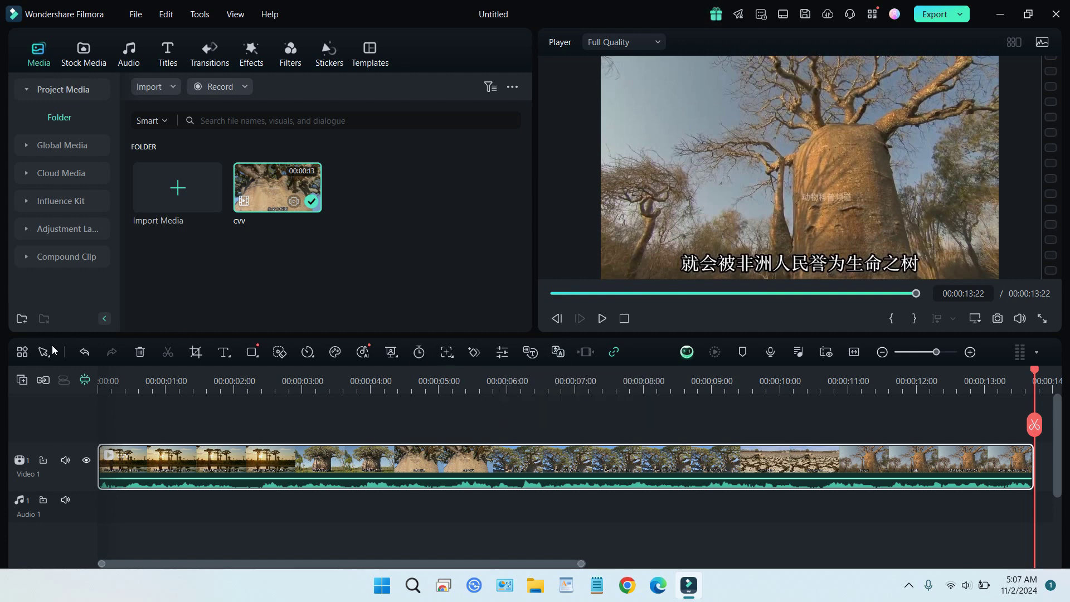
# - Run AI Translation on the clip's voice and caption from Chinese (HK) to English (US), with Auto-match on and Lip-sync off
pyautogui.click(23, 352)
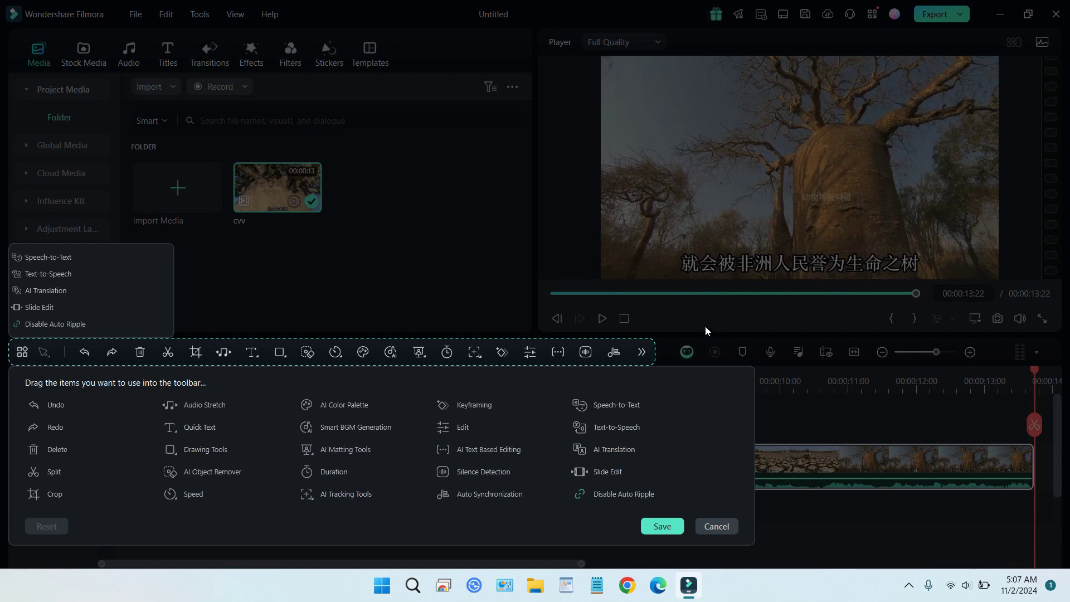
pyautogui.click(713, 526)
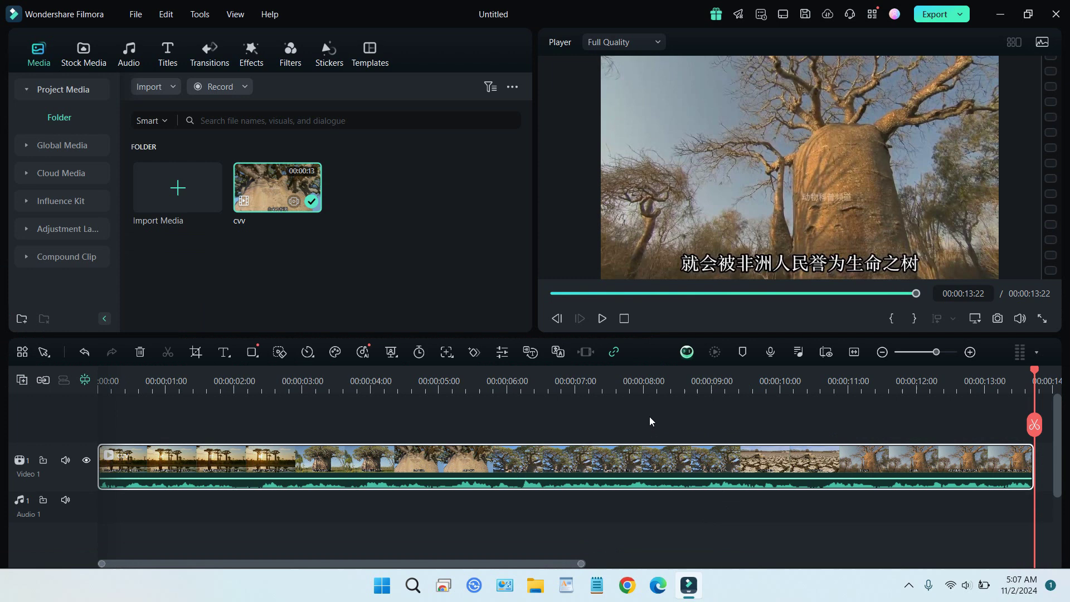
pyautogui.click(558, 352)
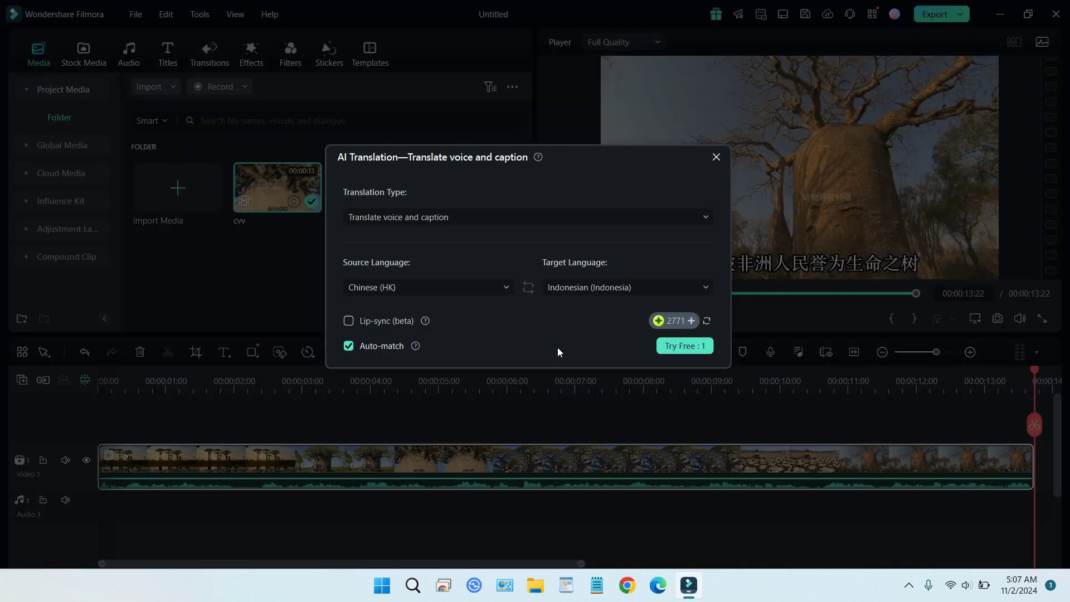
pyautogui.click(592, 287)
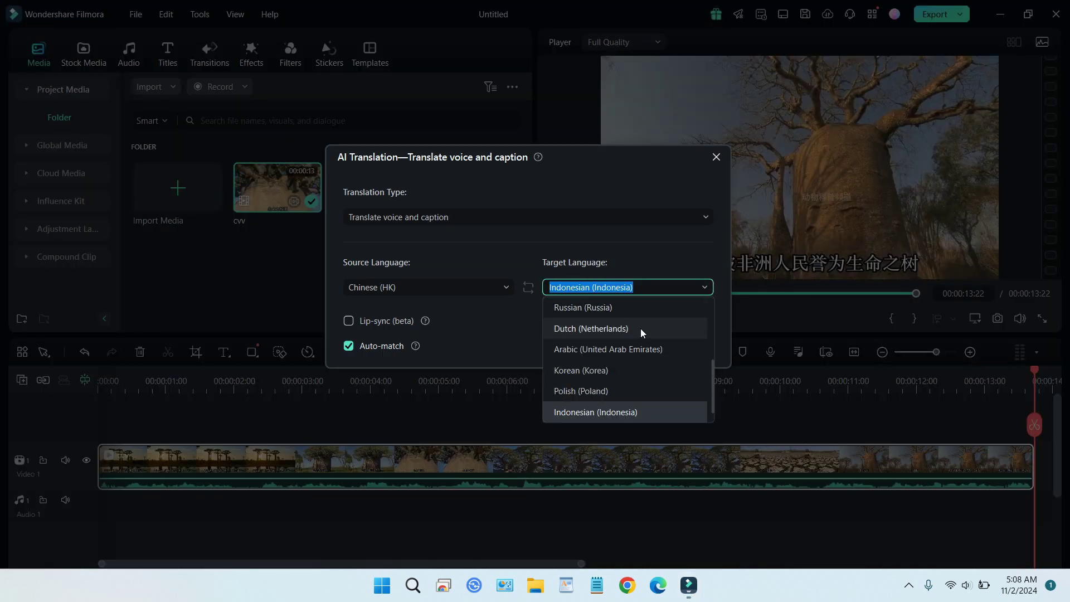
pyautogui.scroll(-1, 642, 343)
pyautogui.scroll(5, 642, 343)
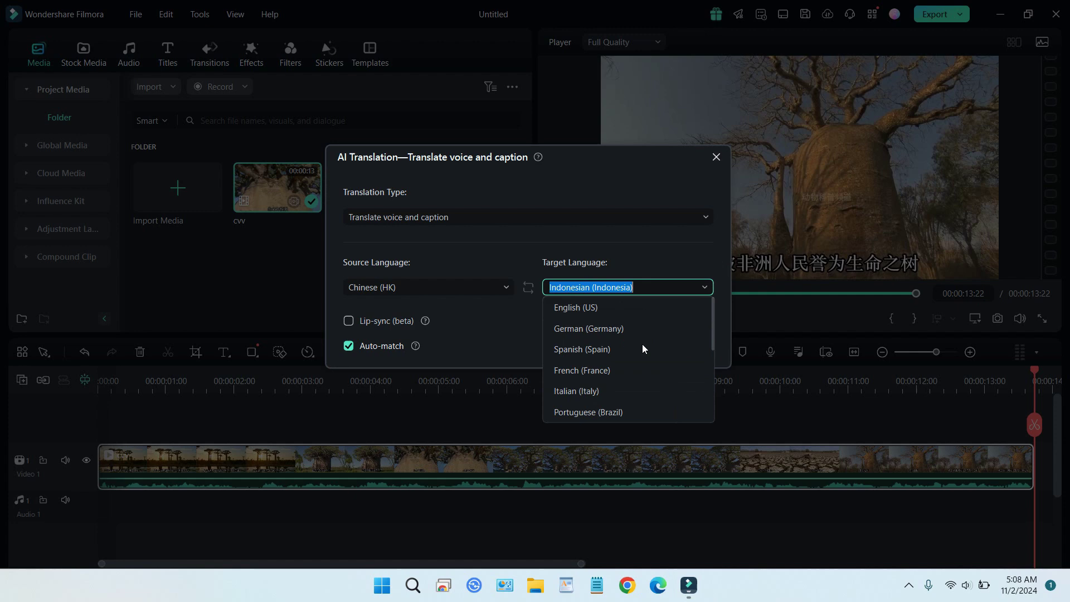
pyautogui.click(622, 313)
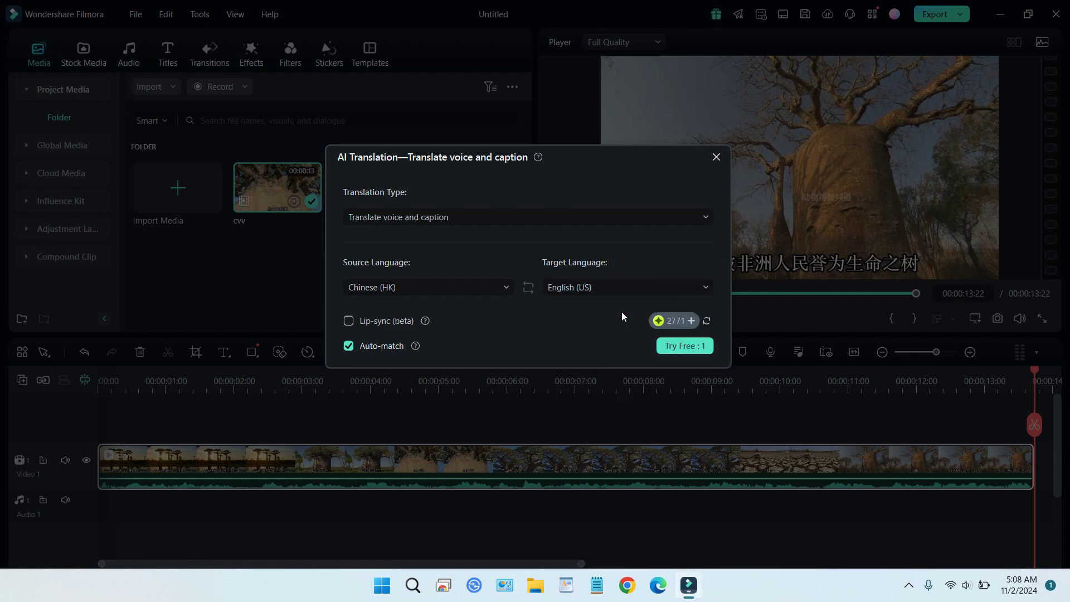
pyautogui.click(394, 292)
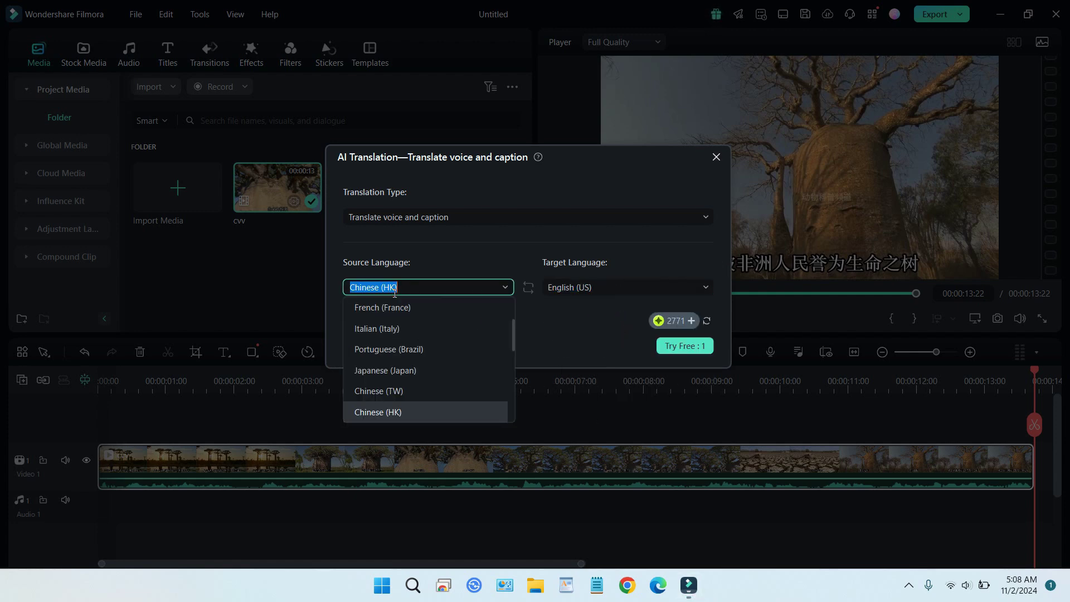
pyautogui.click(400, 411)
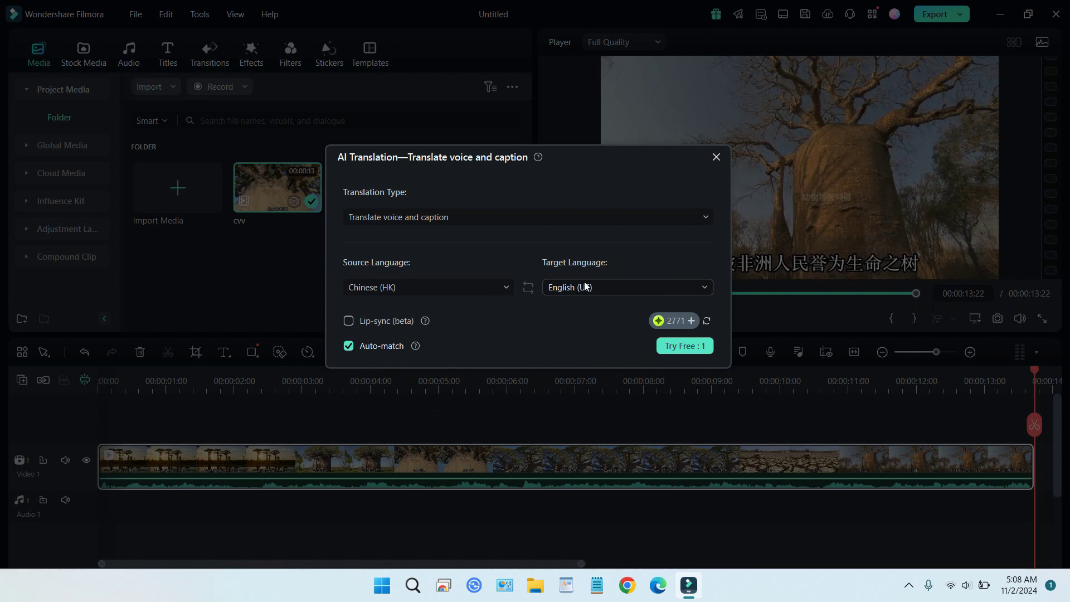
pyautogui.click(680, 349)
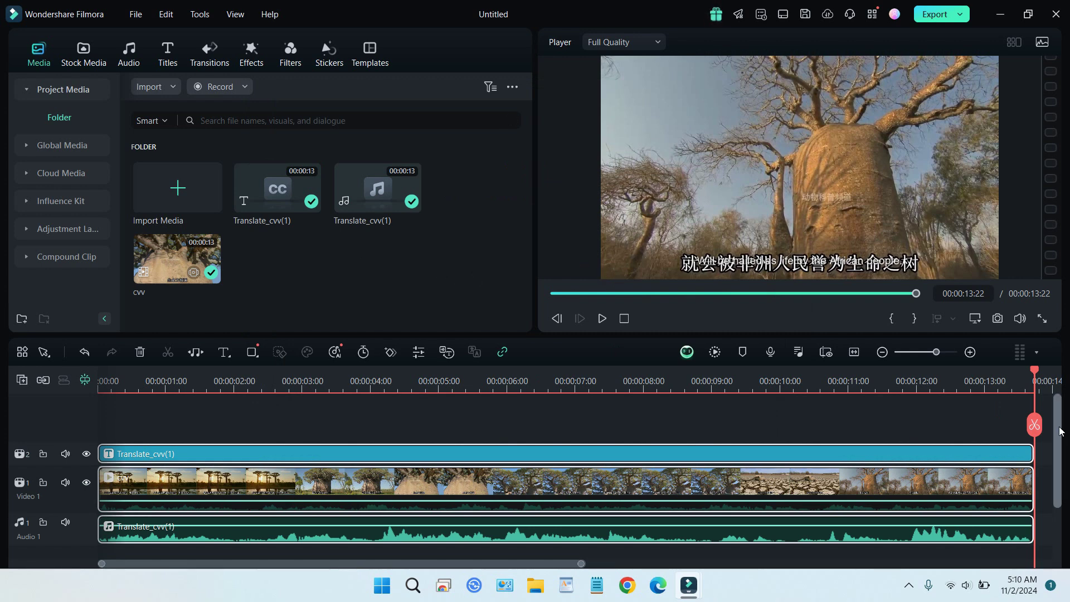
# - Preview the opening of the translated video and return the playhead to the start
pyautogui.moveTo(1058, 429); pyautogui.dragTo(1059, 447)
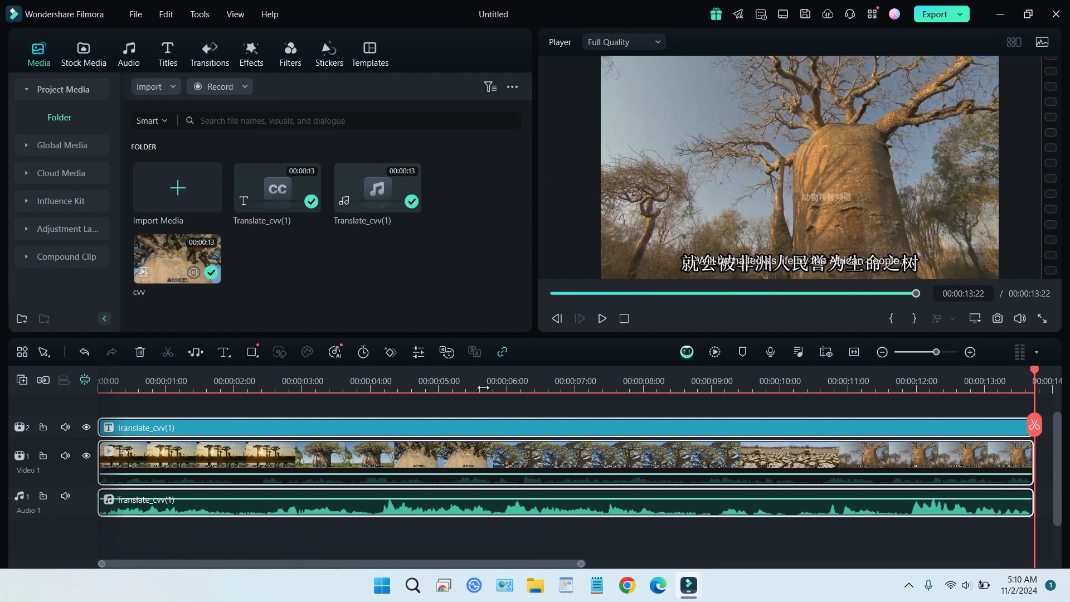
pyautogui.click(602, 322)
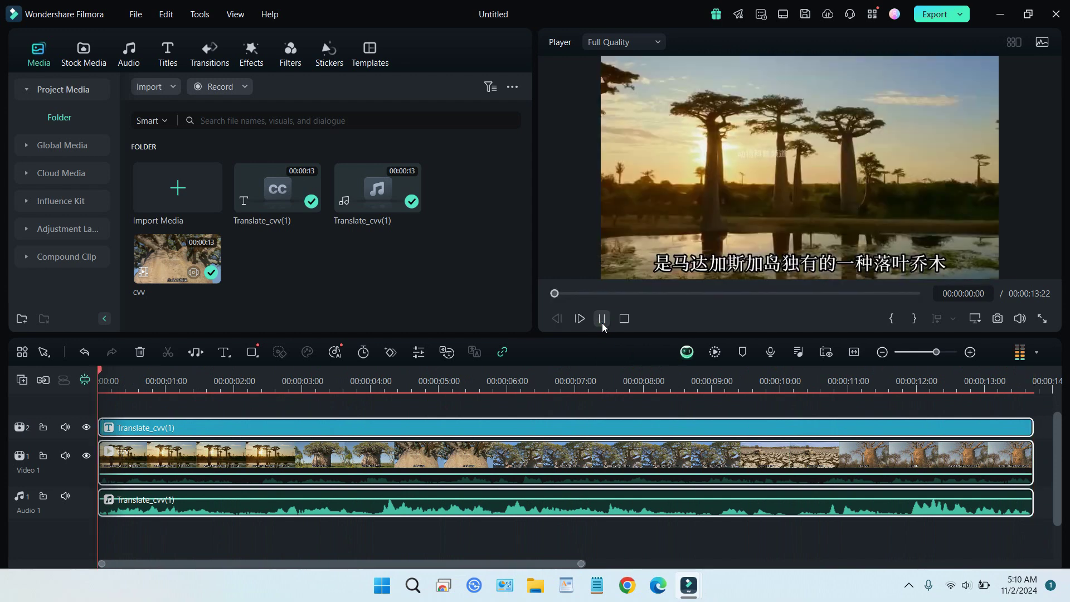
pyautogui.click(602, 321)
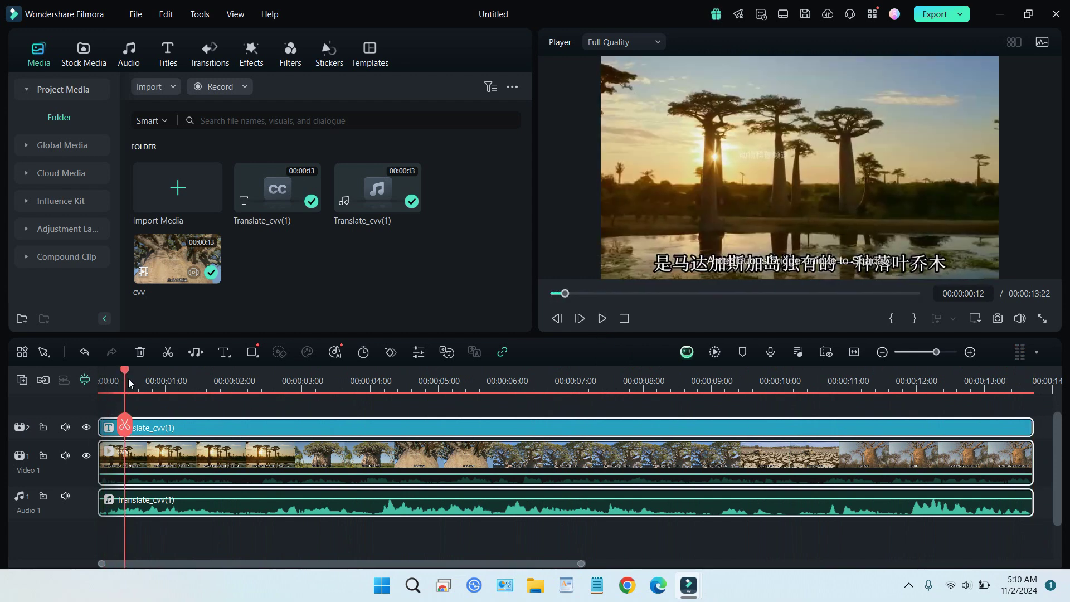
pyautogui.moveTo(125, 372); pyautogui.dragTo(98, 374)
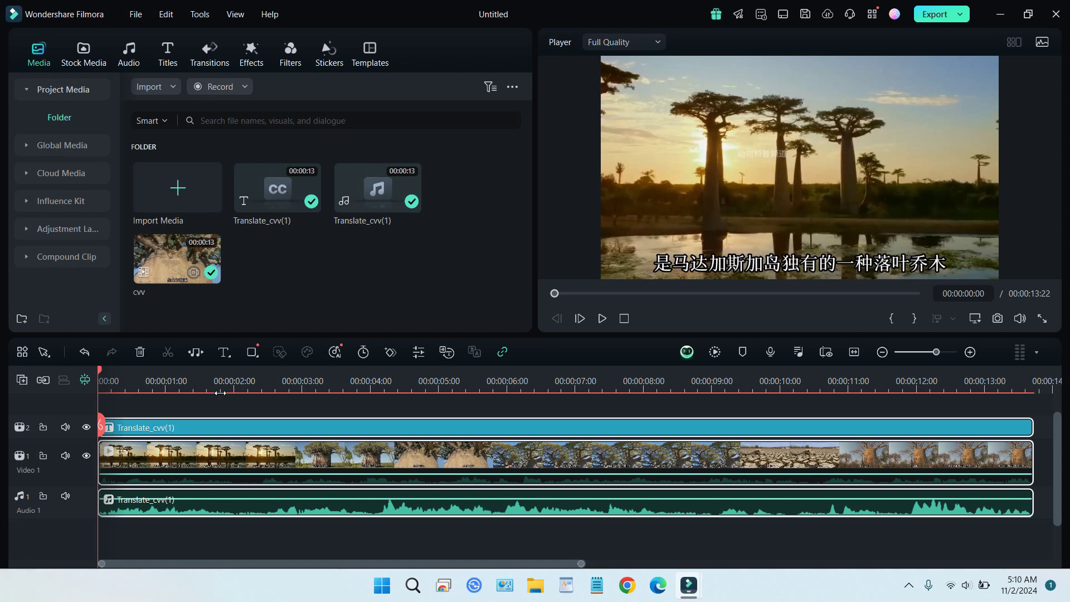
# - Move the translated subtitle above the original Chinese caption, fill it yellow, apply this to all subtitles, save, and play the video
pyautogui.doubleClick(240, 427)
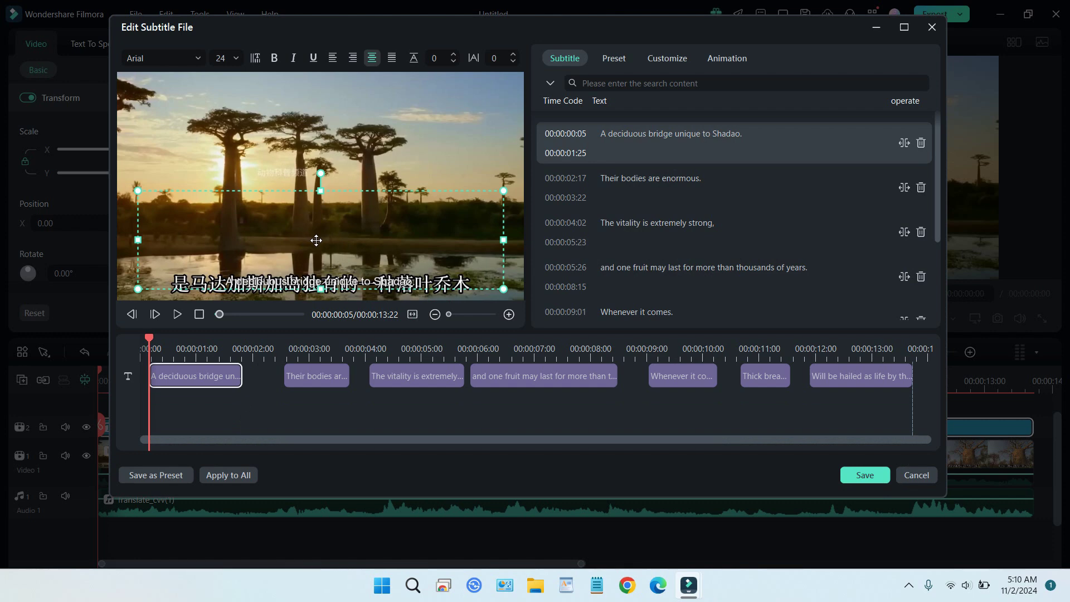
pyautogui.moveTo(315, 240); pyautogui.dragTo(321, 212)
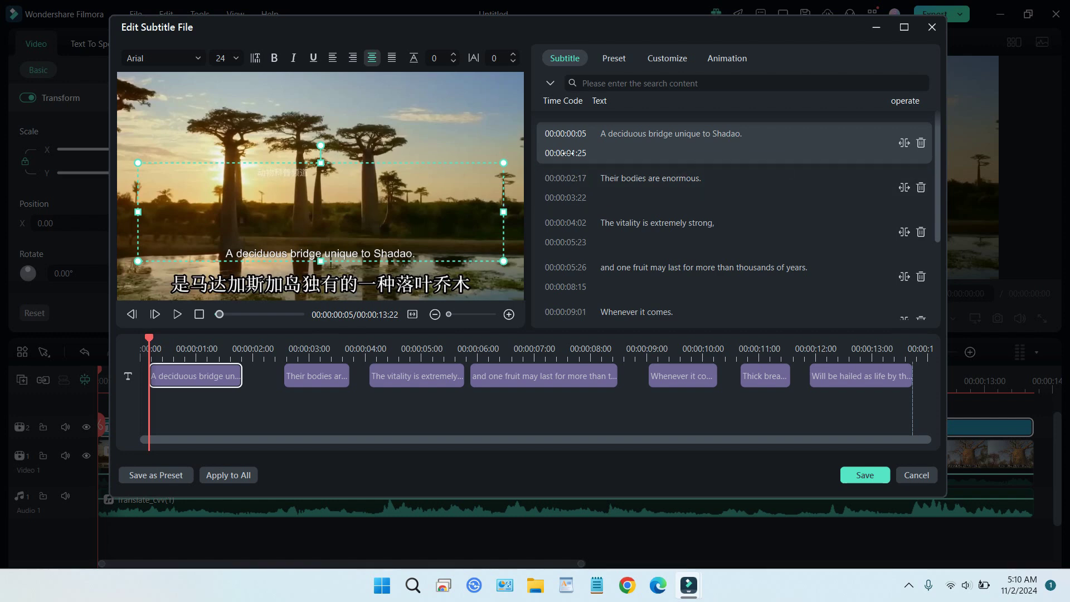
pyautogui.click(653, 63)
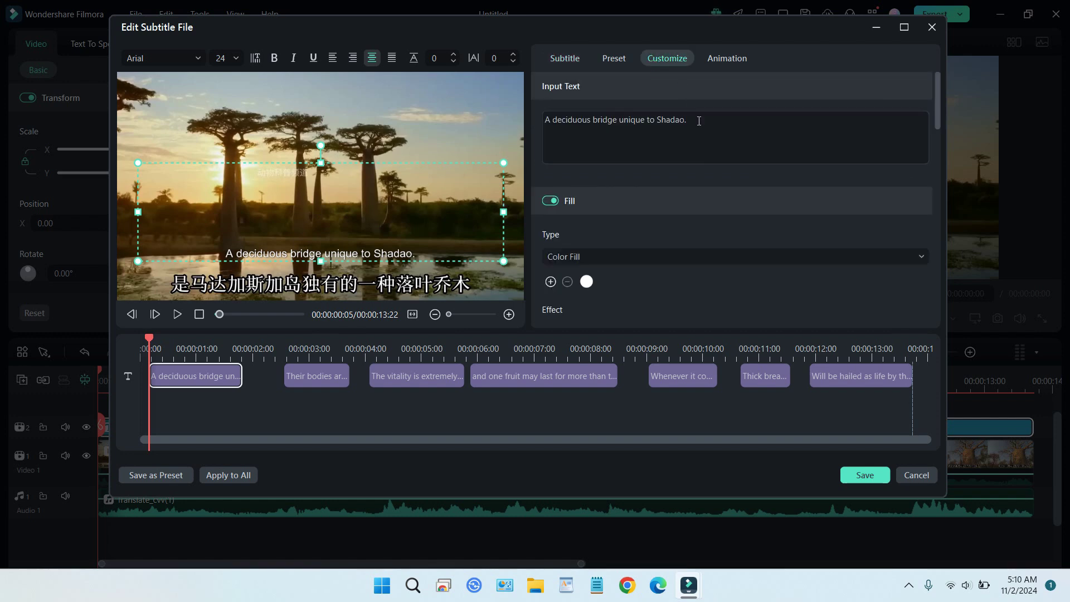
pyautogui.click(587, 281)
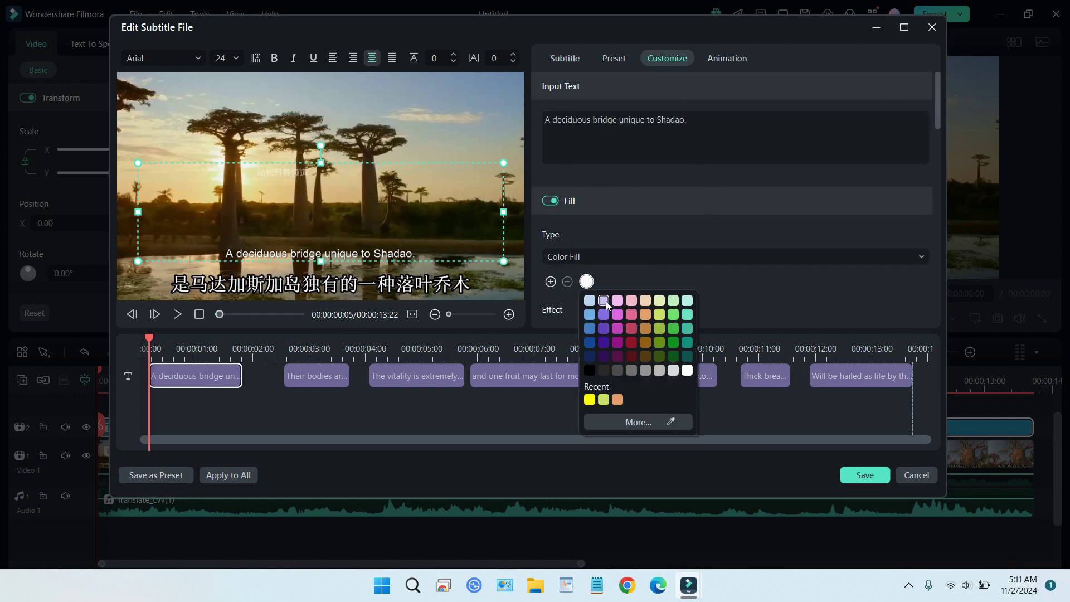
pyautogui.click(589, 400)
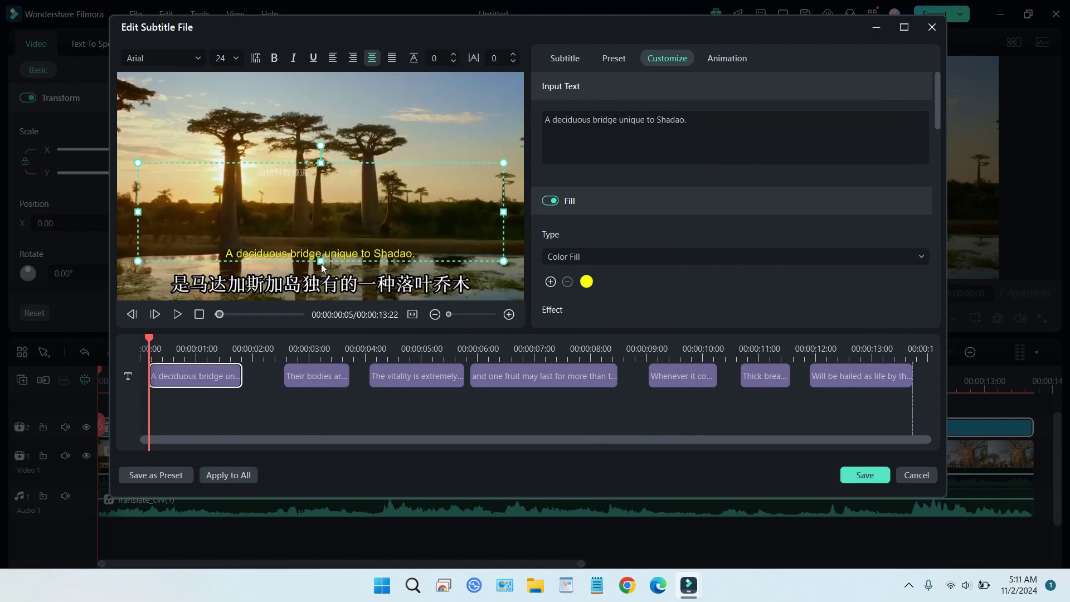
pyautogui.click(249, 475)
pyautogui.click(870, 472)
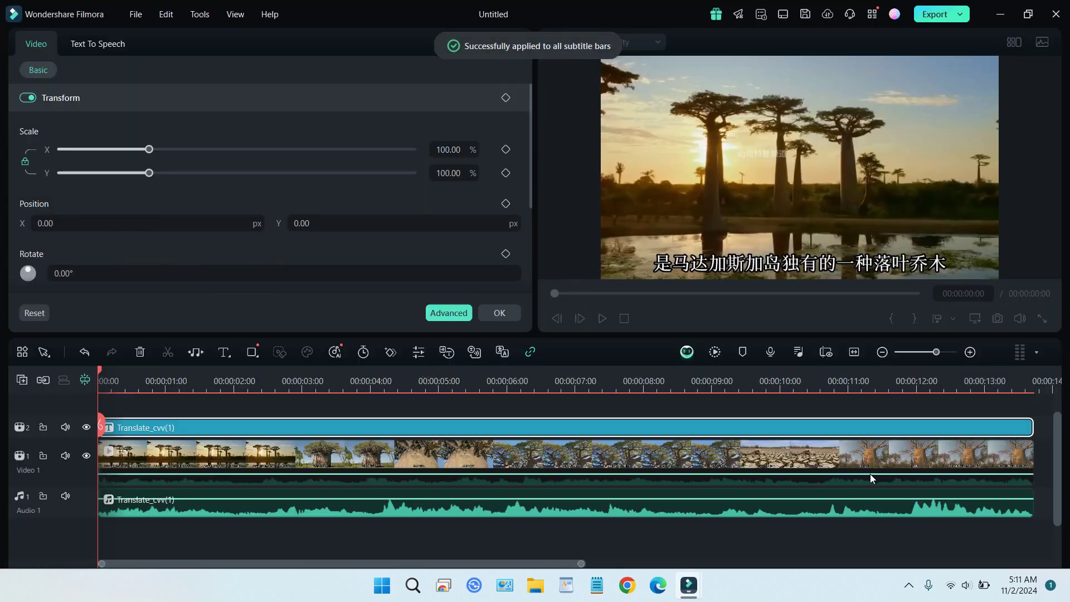
pyautogui.click(595, 323)
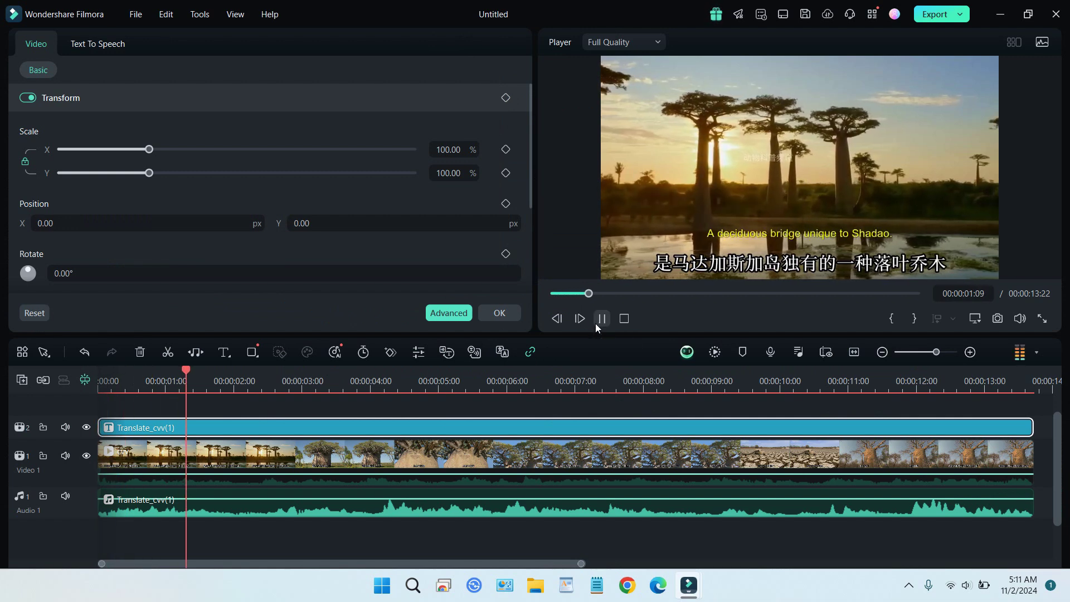